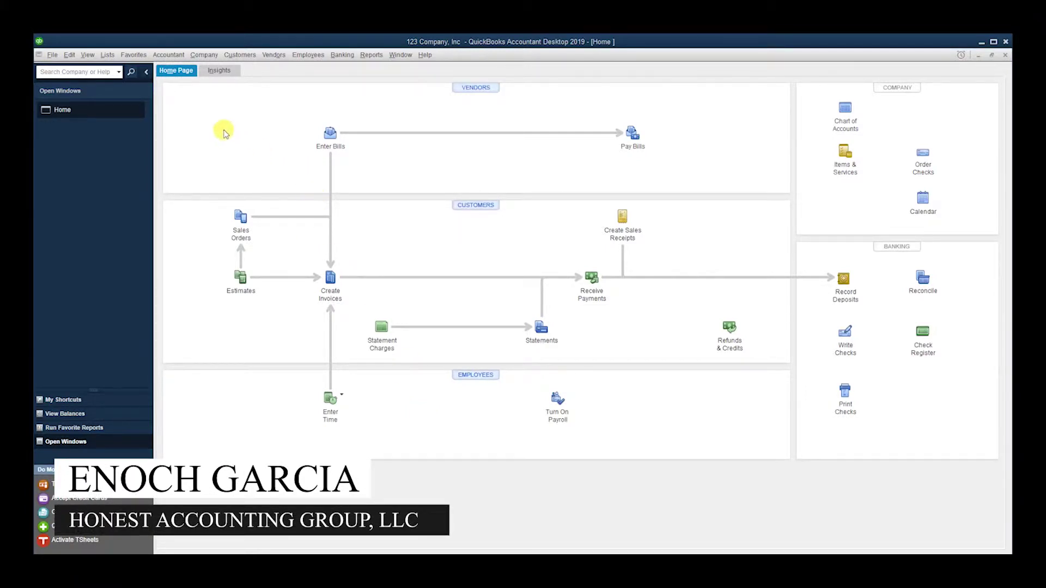
# Open Set Up Budgets from Company > Planning & Budgeting.
pyautogui.click(203, 55)
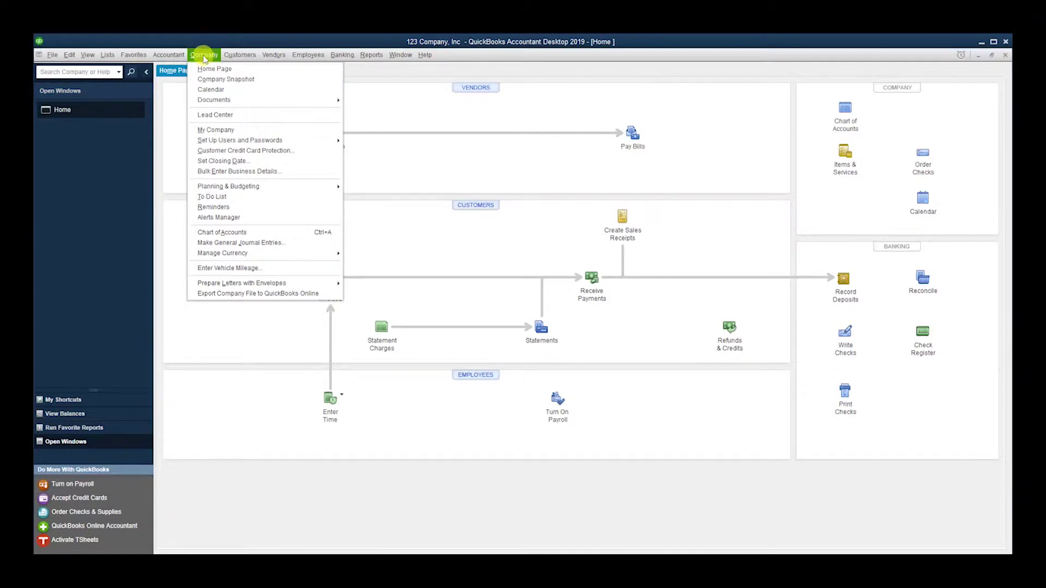
pyautogui.moveTo(261, 187)
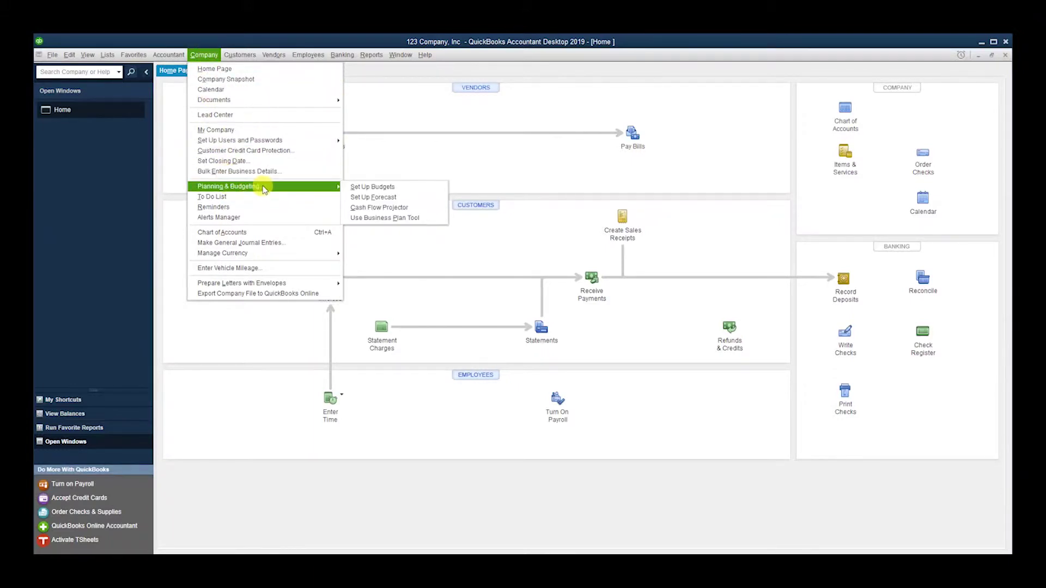
pyautogui.click(354, 188)
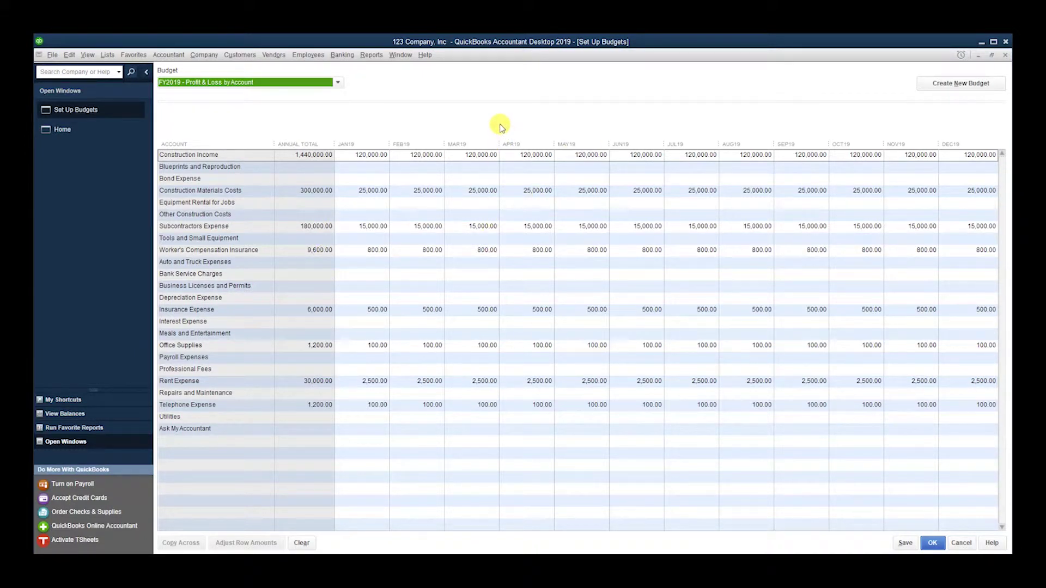
# Clear all FY2019 budget amounts and start a new budget without recording the changes.
pyautogui.click(479, 426)
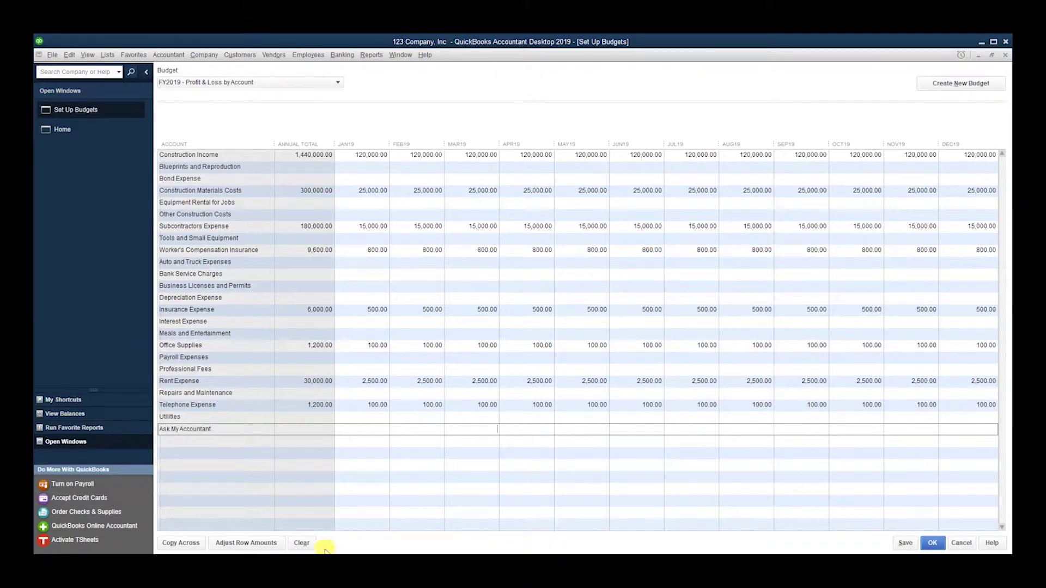
pyautogui.click(303, 543)
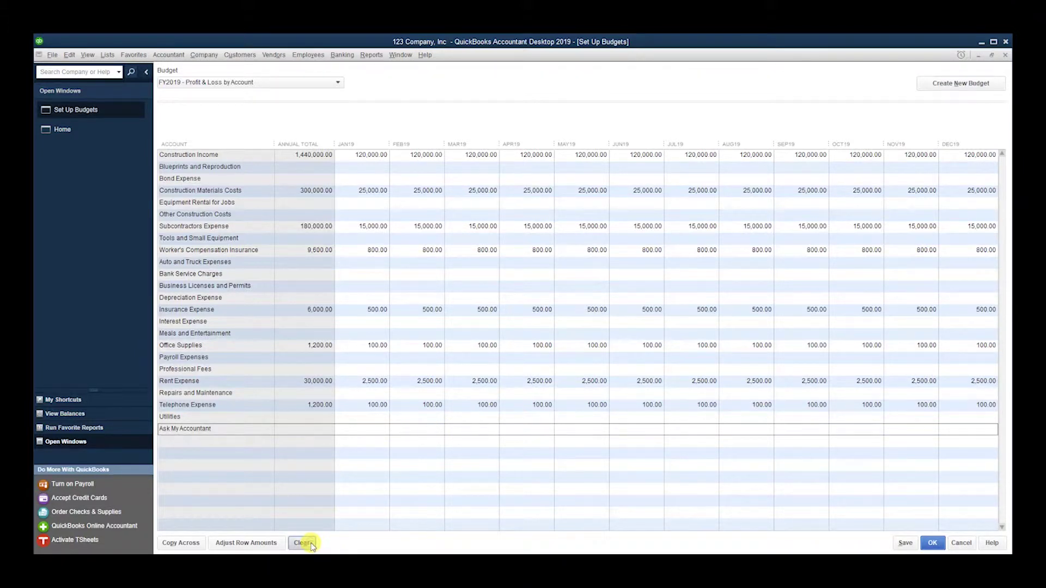
pyautogui.click(345, 183)
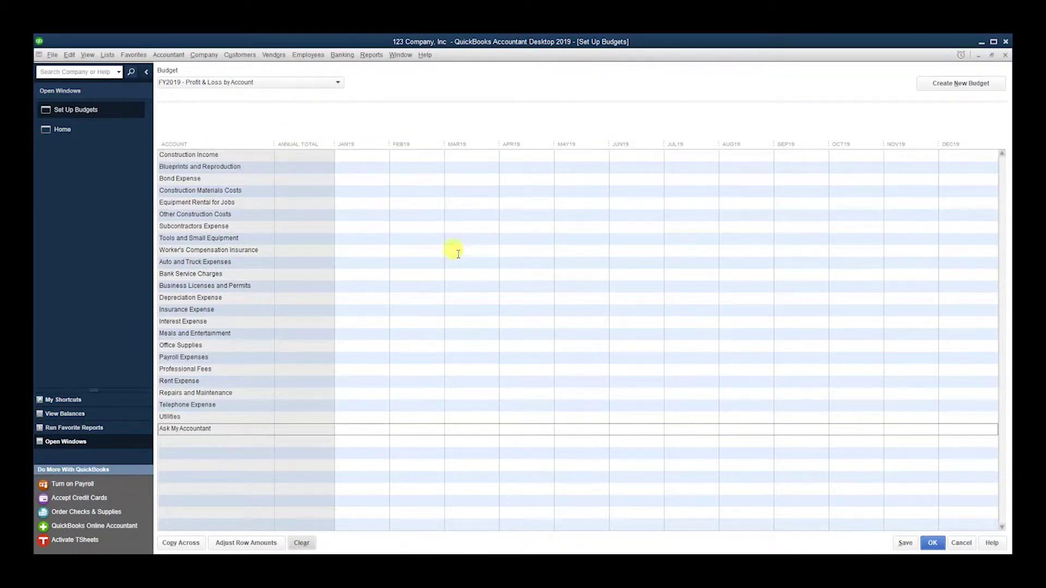
pyautogui.click(946, 88)
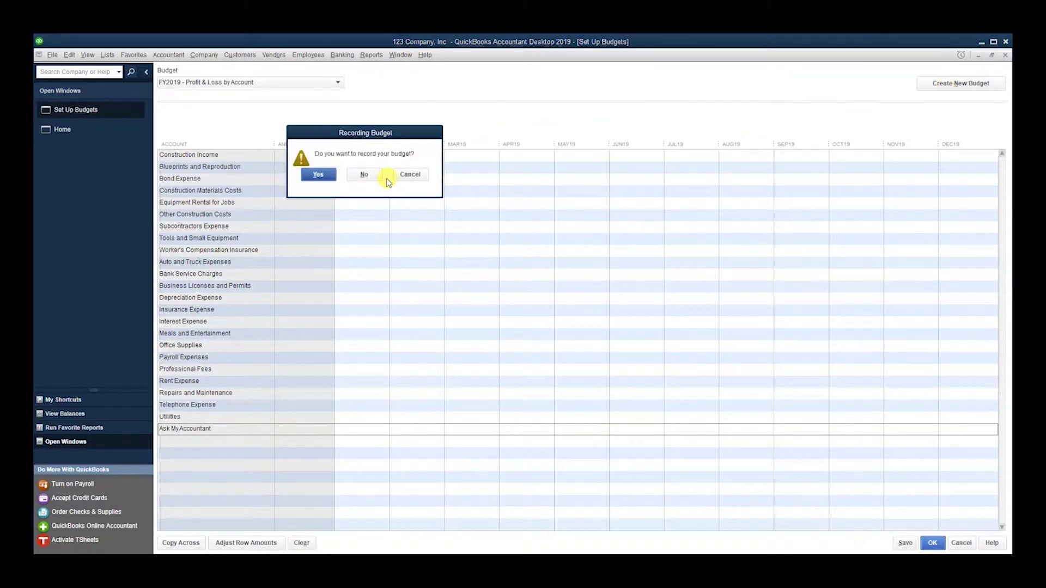
pyautogui.click(364, 174)
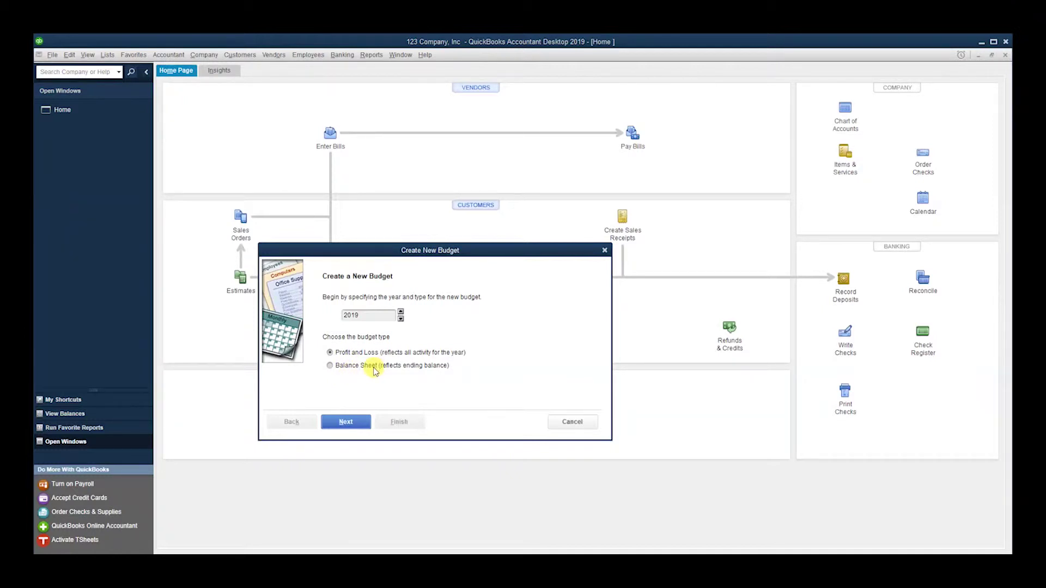
# Choose a 2019 Profit and Loss budget with no additional criteria, reopening FY2019 for editing.
pyautogui.click(359, 423)
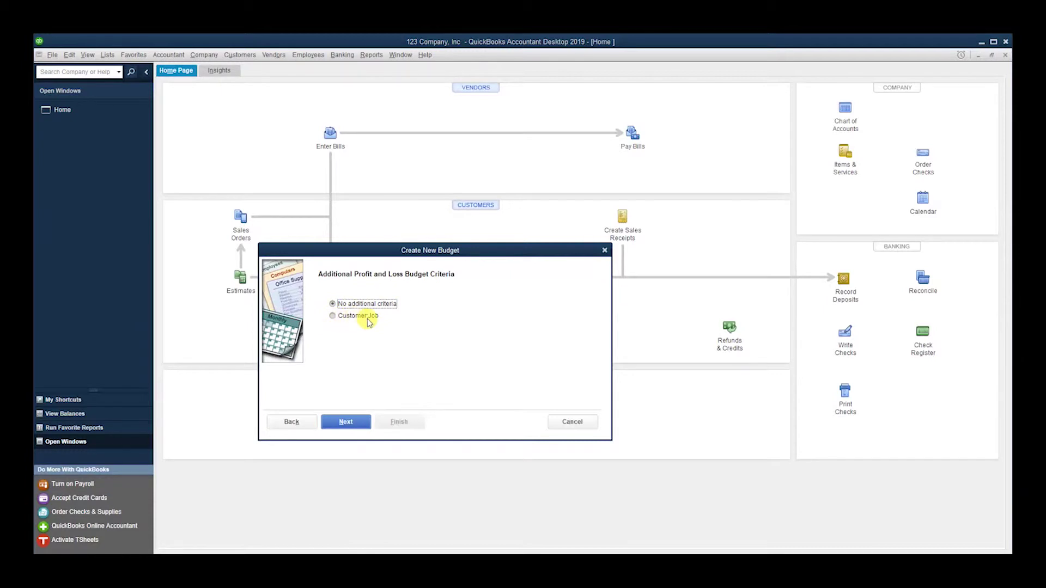
pyautogui.click(354, 422)
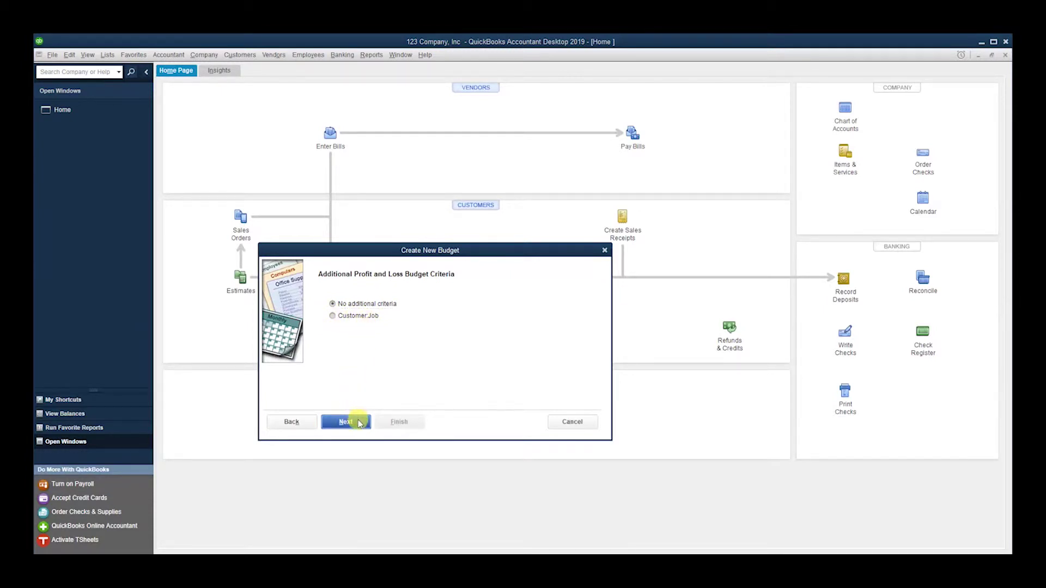
pyautogui.click(408, 423)
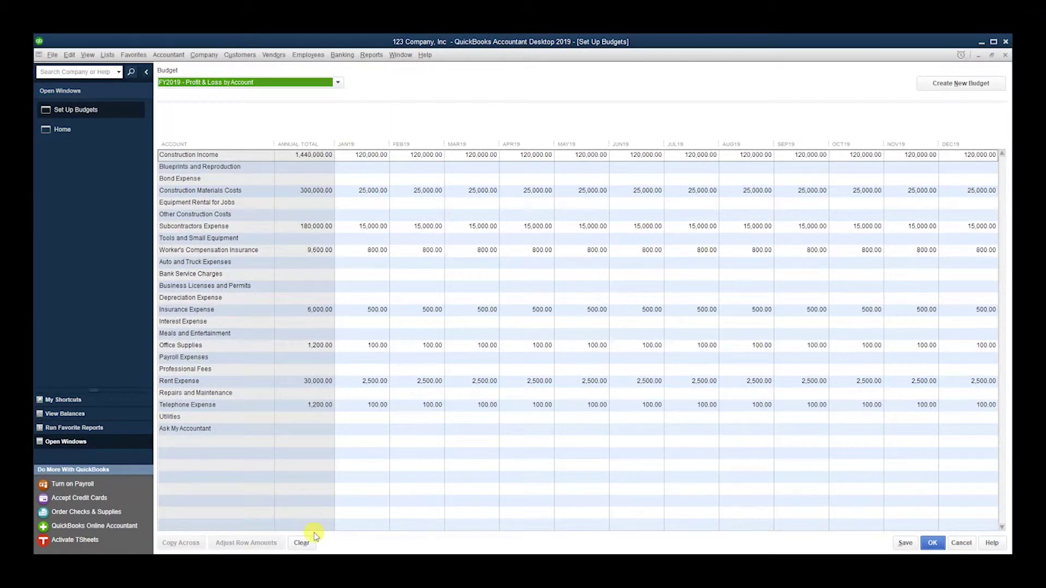
# Clear every FY2019 budget amount and select Construction Income's JAN19 cell.
pyautogui.click(303, 542)
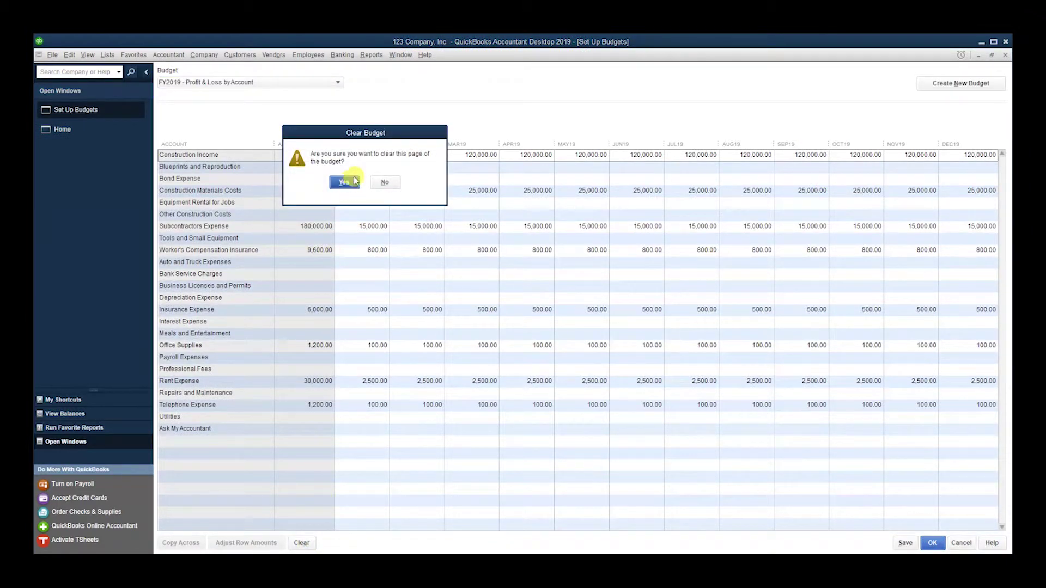
pyautogui.click(347, 183)
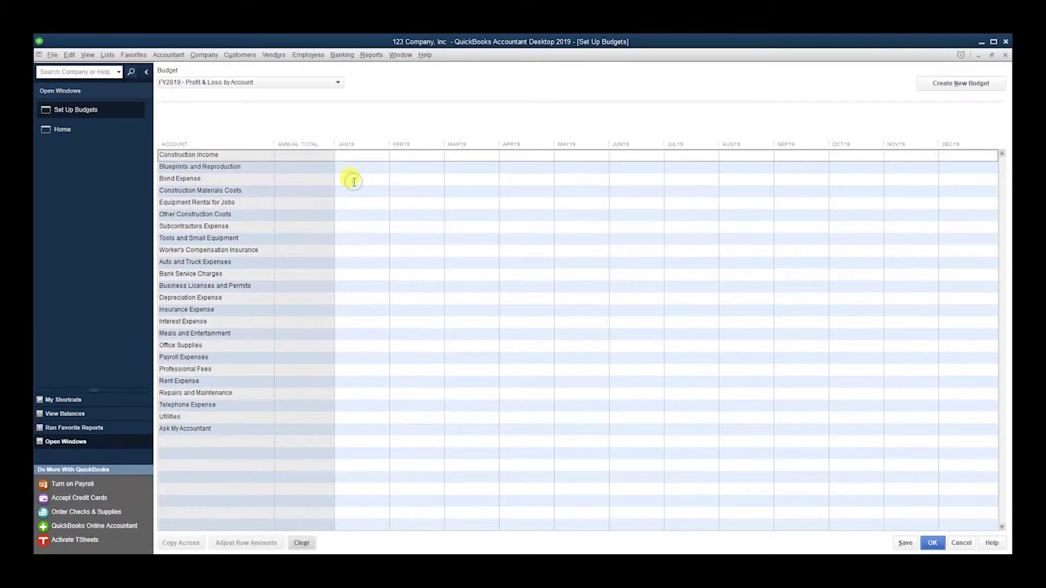
pyautogui.click(370, 464)
pyautogui.click(350, 158)
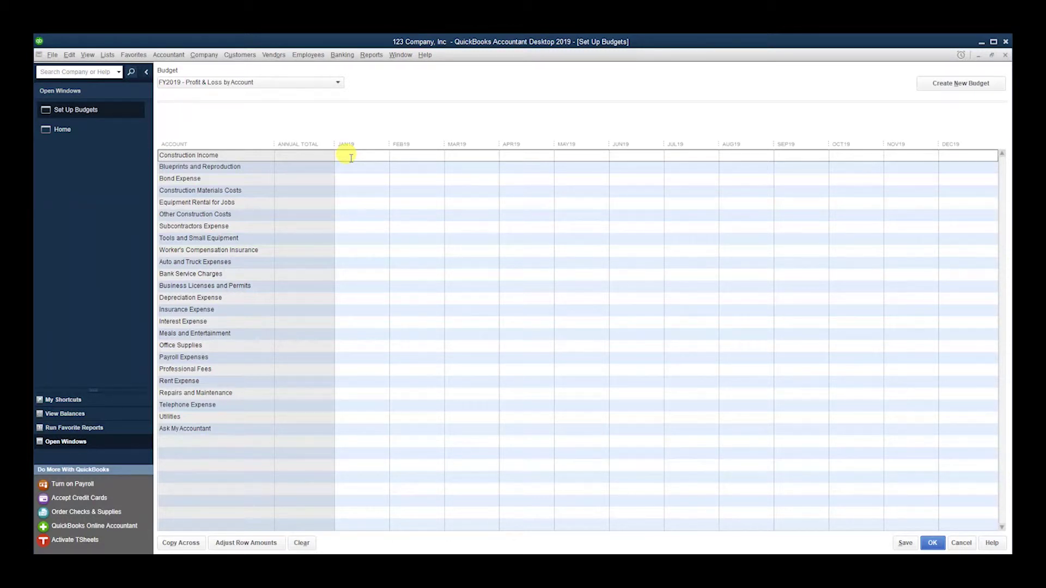
# Enter JAN19 amounts for income, materials (25,000), subcontractors, Worker's Compensation (800) and Auto (500).
pyautogui.write('120,000.00')
pyautogui.press('Down')
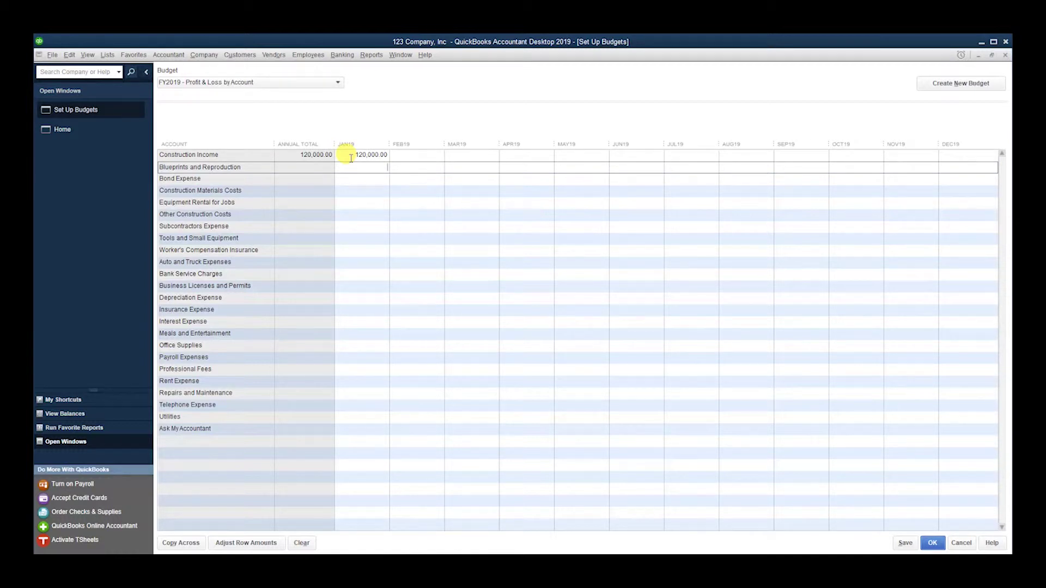
pyautogui.press('Down')
pyautogui.press('Down')
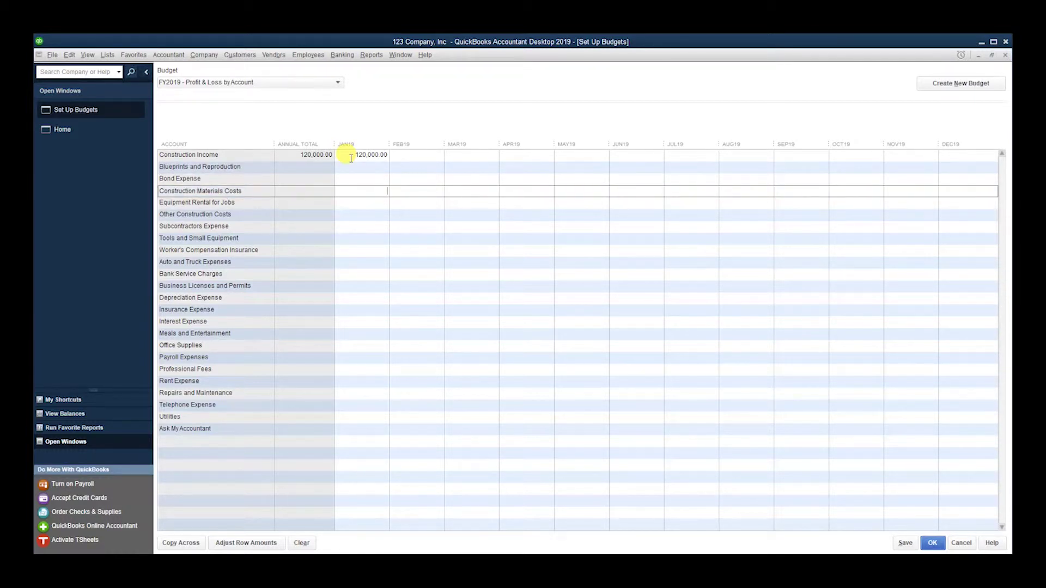
pyautogui.write('25,000')
pyautogui.press('Down')
pyautogui.press('Down')
pyautogui.press('Down')
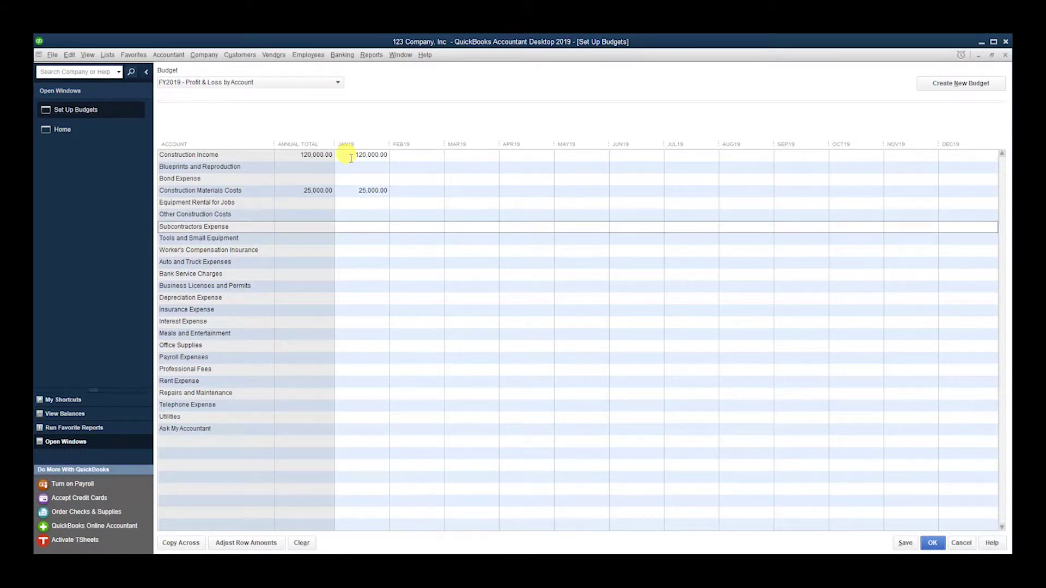
pyautogui.write('150')
pyautogui.press('Down')
pyautogui.press('Down')
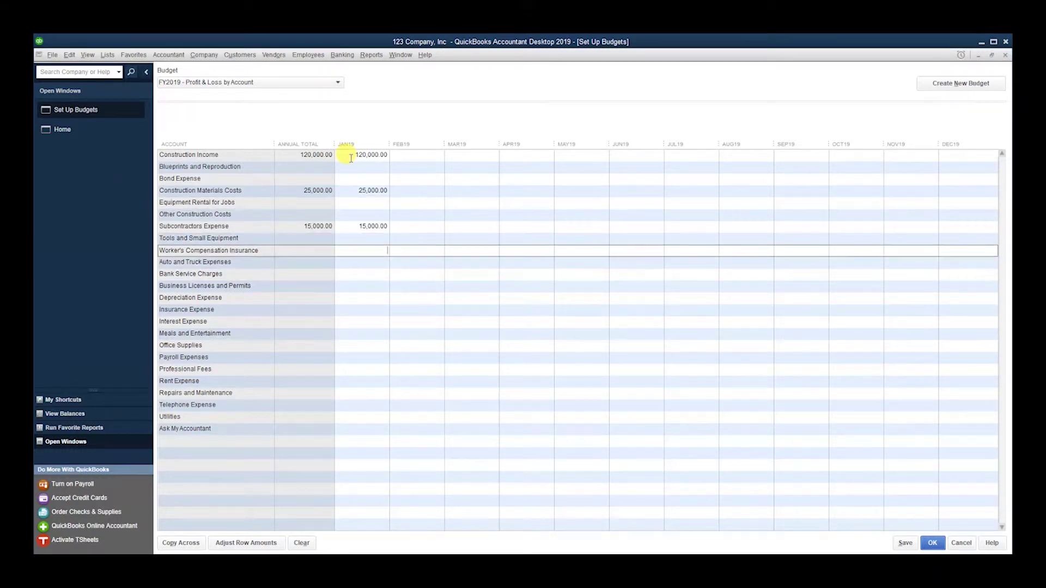
pyautogui.write('800')
pyautogui.press('Down')
pyautogui.write('500')
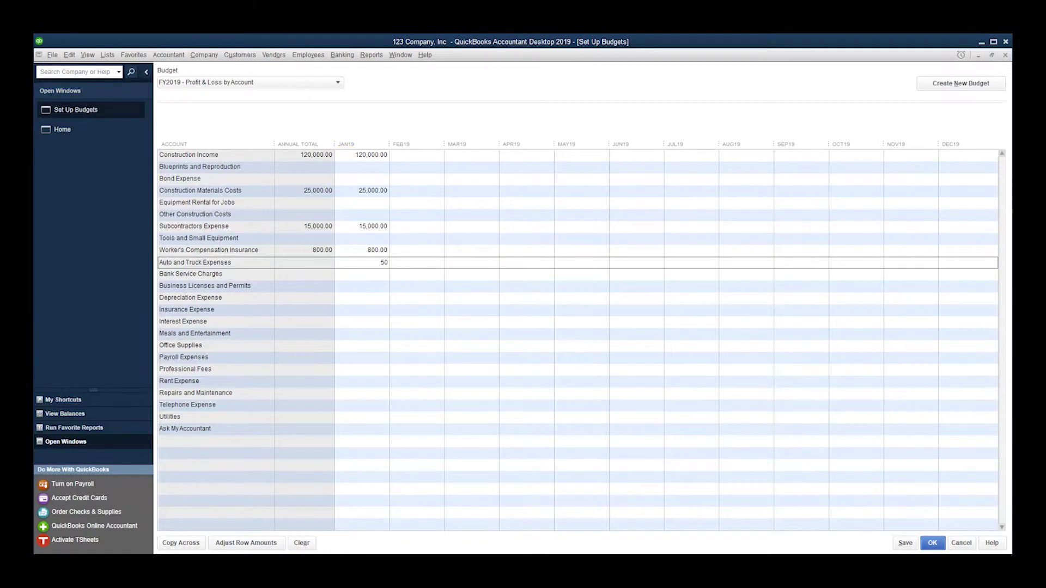
pyautogui.press('Down')
pyautogui.press('Down')
pyautogui.press('Down')
# Enter the remaining JAN19 expense amounts, including Insurance 500, Rent 5,000, Telephone and Utilities 100.
pyautogui.press('Down')
pyautogui.write('500')
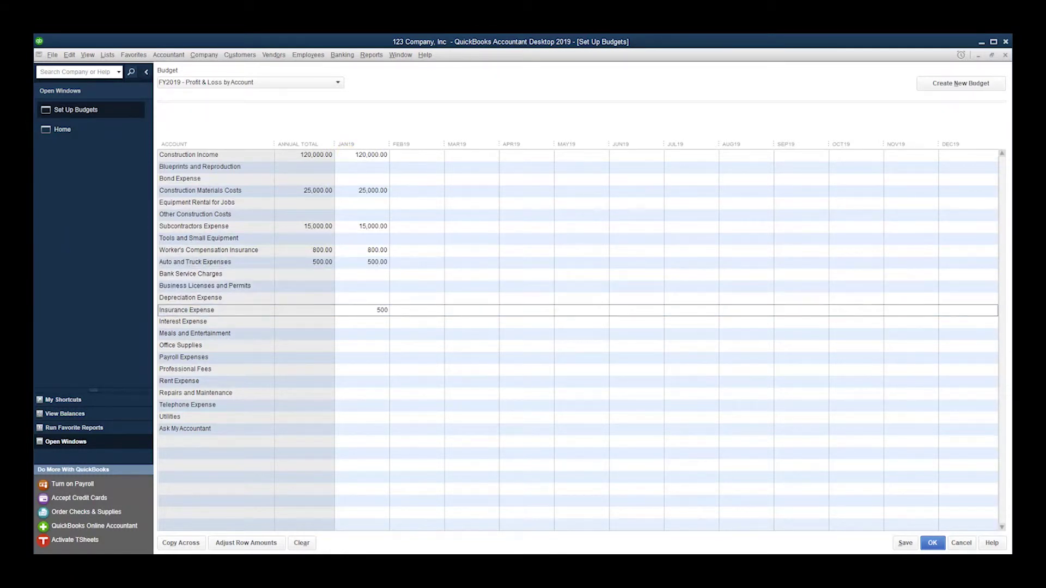
pyautogui.press('Down')
pyautogui.press('Down')
pyautogui.press('Down')
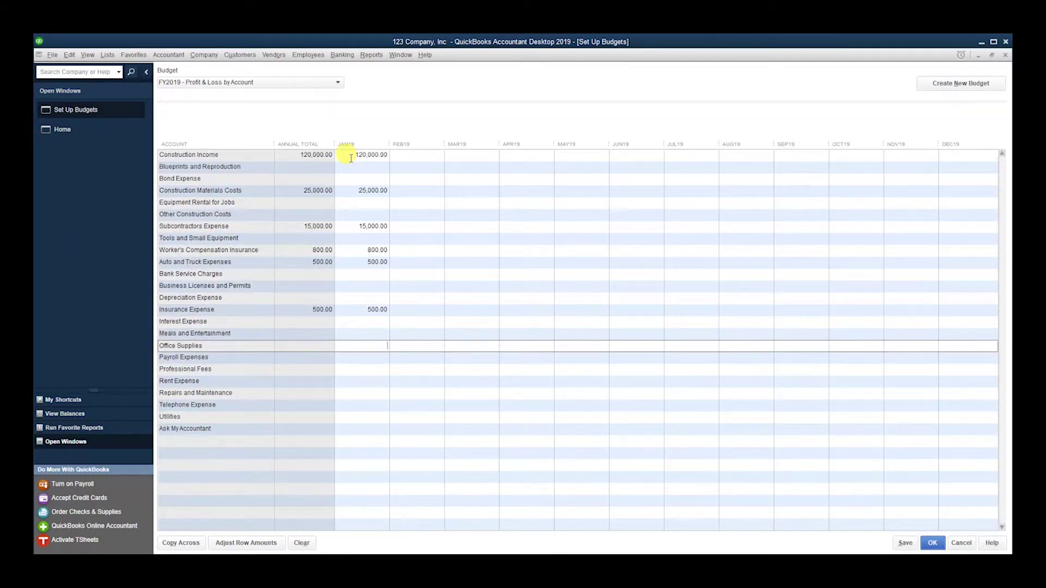
pyautogui.write('100')
pyautogui.press('Down')
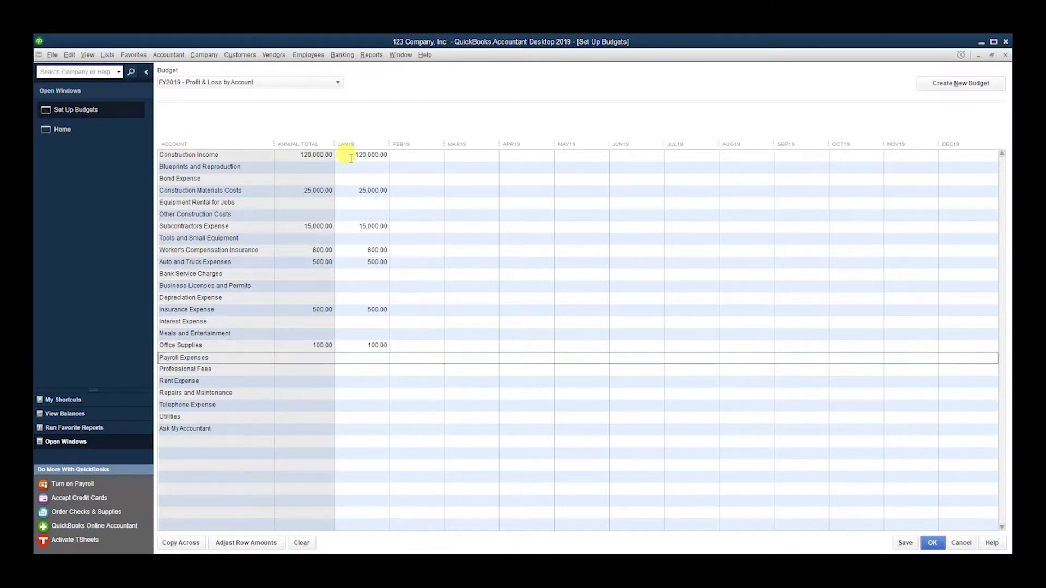
pyautogui.write('25,000')
pyautogui.press('Down')
pyautogui.press('Down')
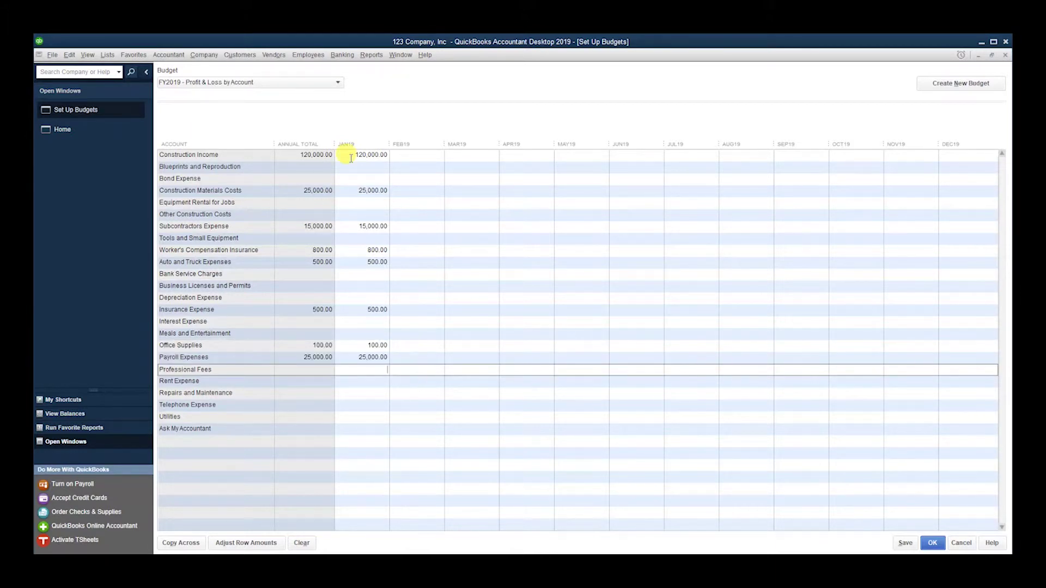
pyautogui.write('5000')
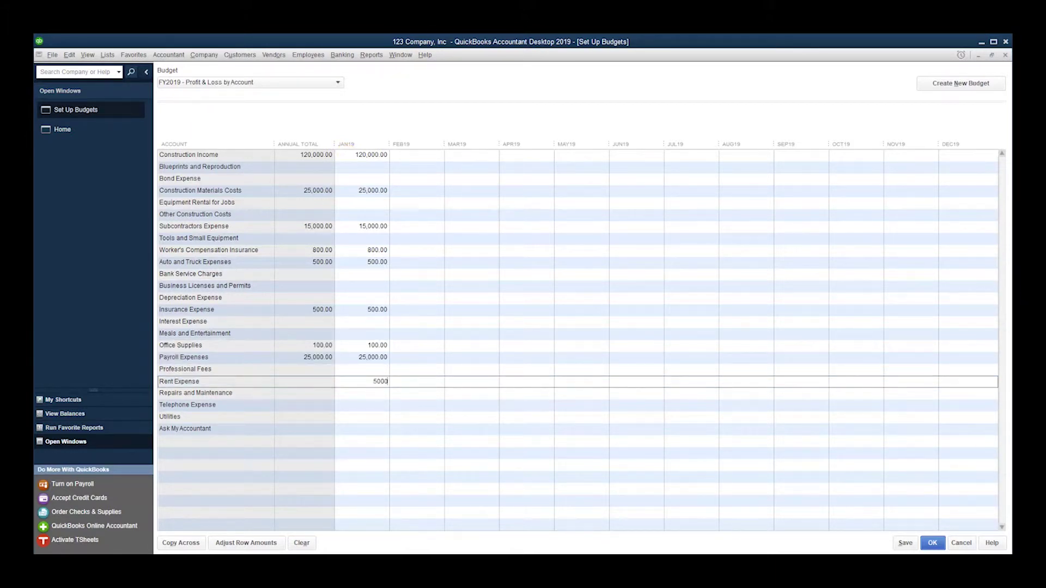
pyautogui.press('Down')
pyautogui.press('Down')
pyautogui.write('100')
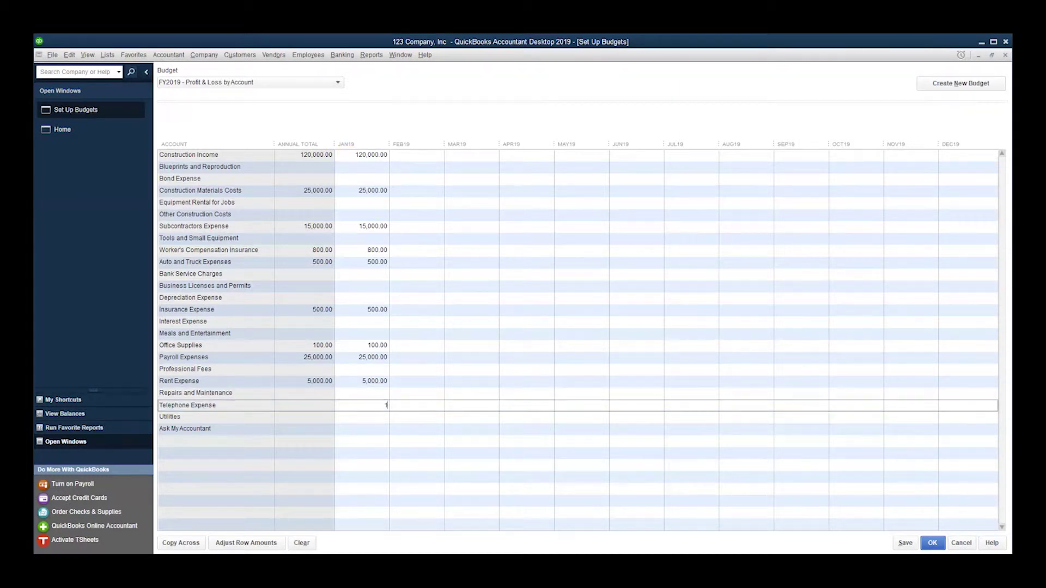
pyautogui.press('Down')
pyautogui.write('100')
pyautogui.press('Down')
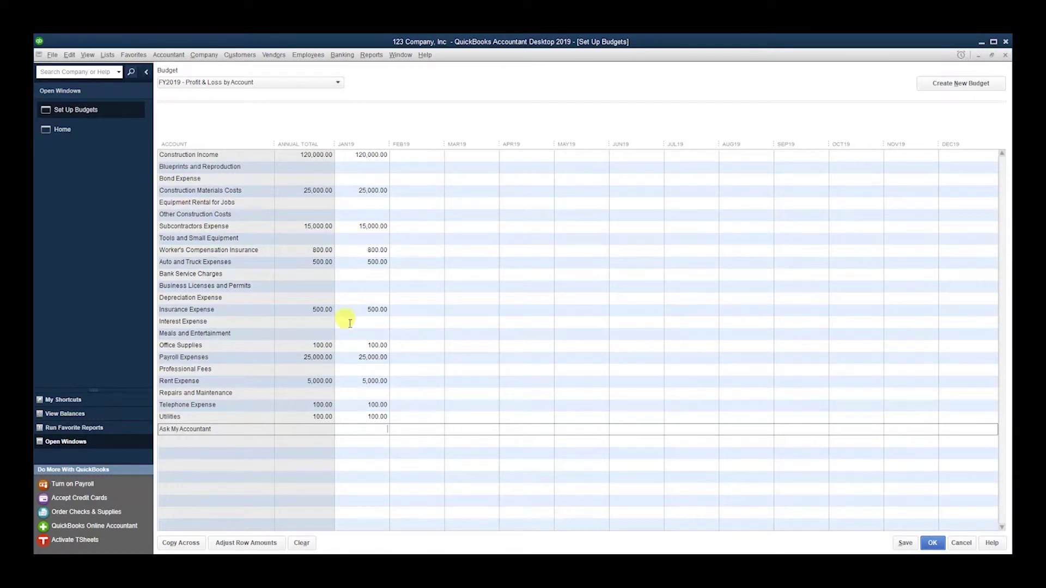
# Copy the Rent, Telephone and Utilities January amounts across all twelve months.
pyautogui.click(347, 380)
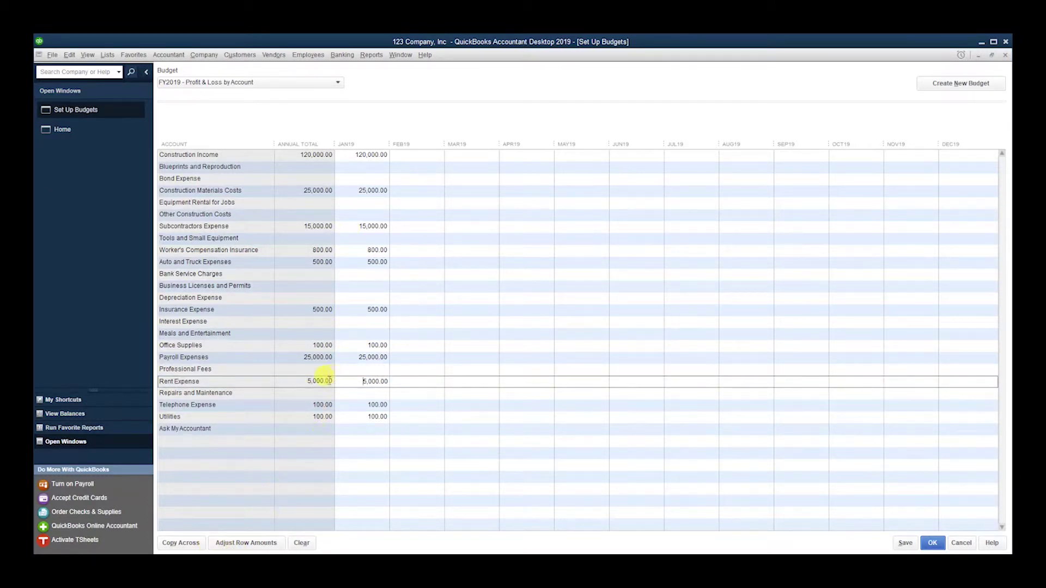
pyautogui.click(186, 544)
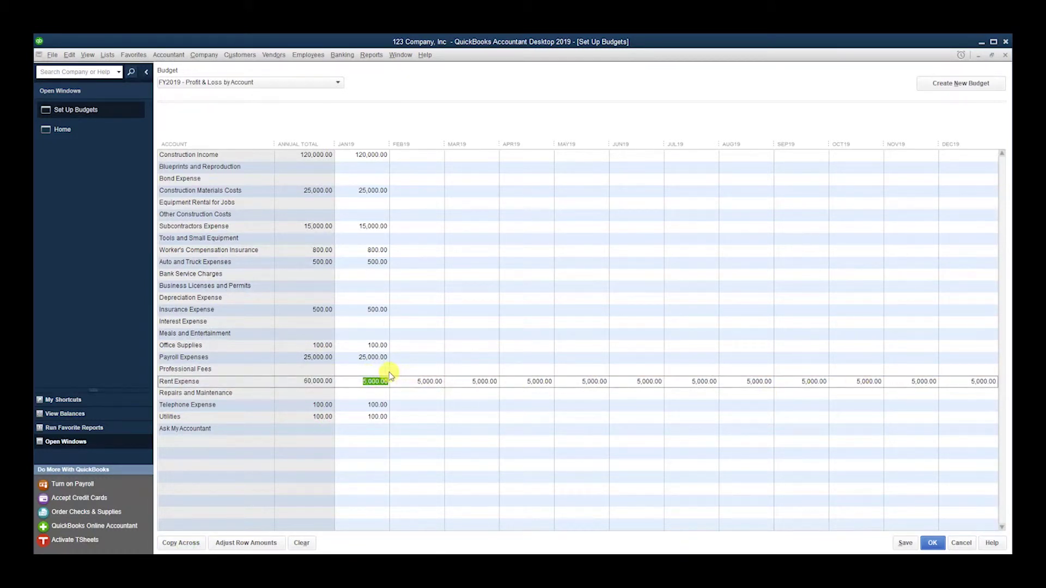
pyautogui.click(366, 404)
pyautogui.click(180, 543)
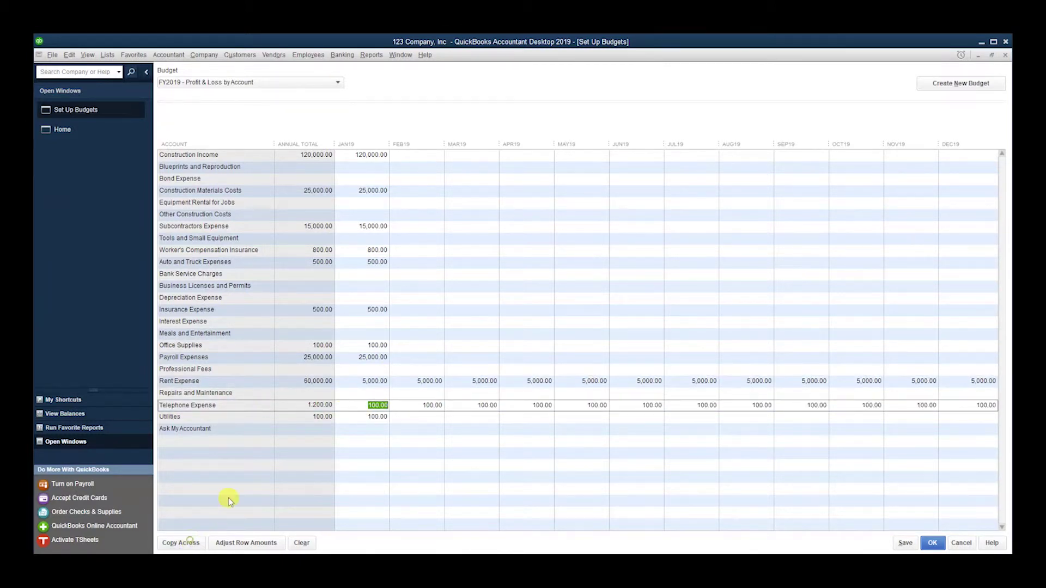
pyautogui.click(356, 417)
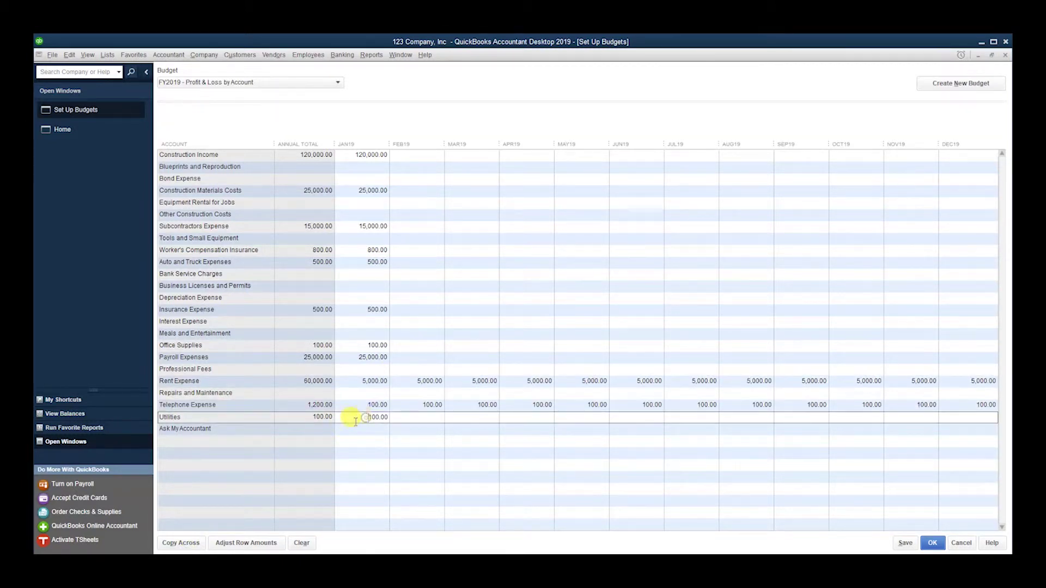
pyautogui.click(185, 543)
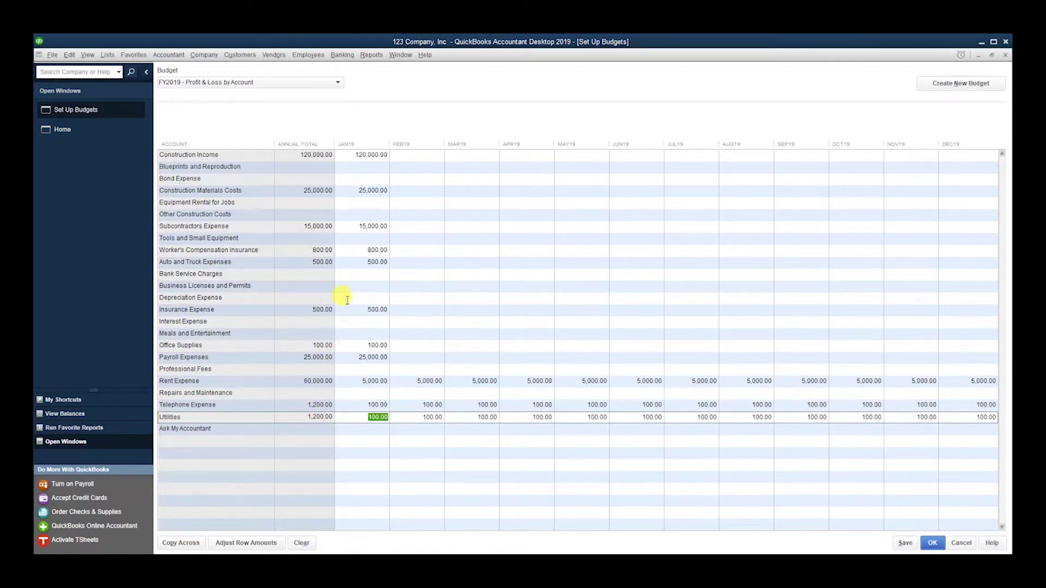
# Copy Insurance (500), Auto and Truck (500) and Worker's Compensation (800) across all months.
pyautogui.click(352, 309)
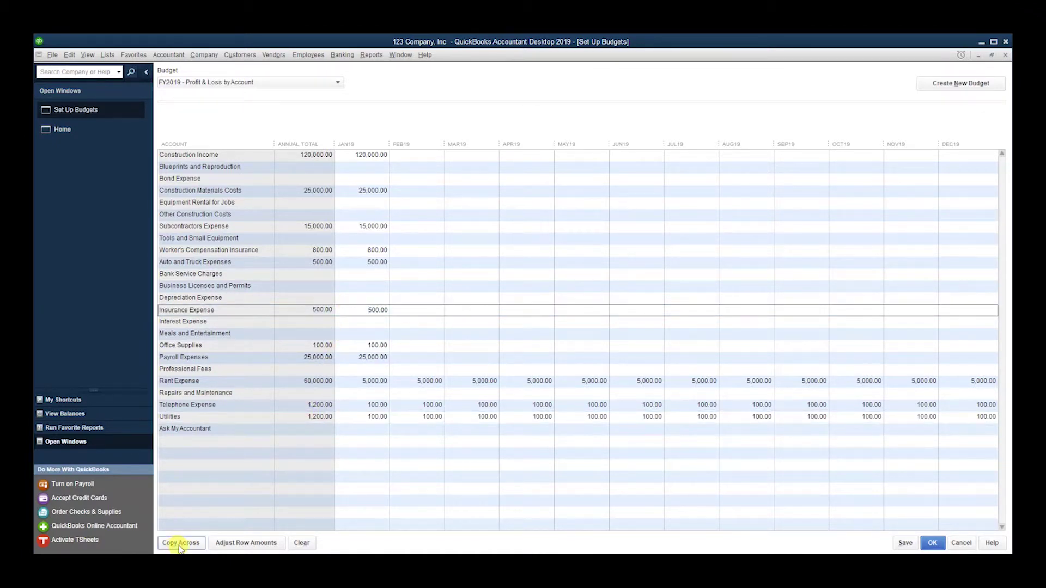
pyautogui.click(180, 543)
pyautogui.click(347, 264)
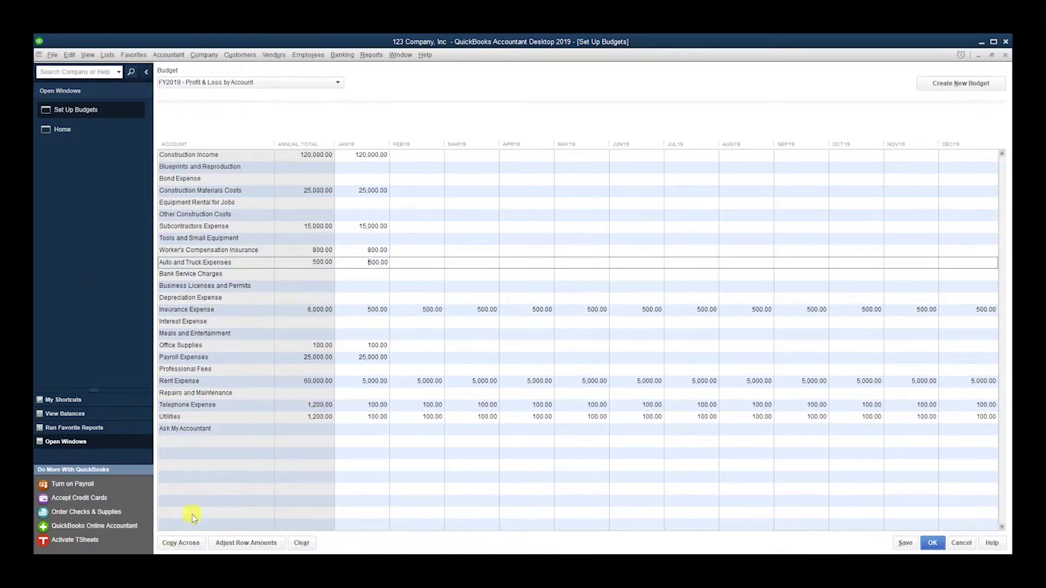
pyautogui.click(178, 543)
pyautogui.click(351, 250)
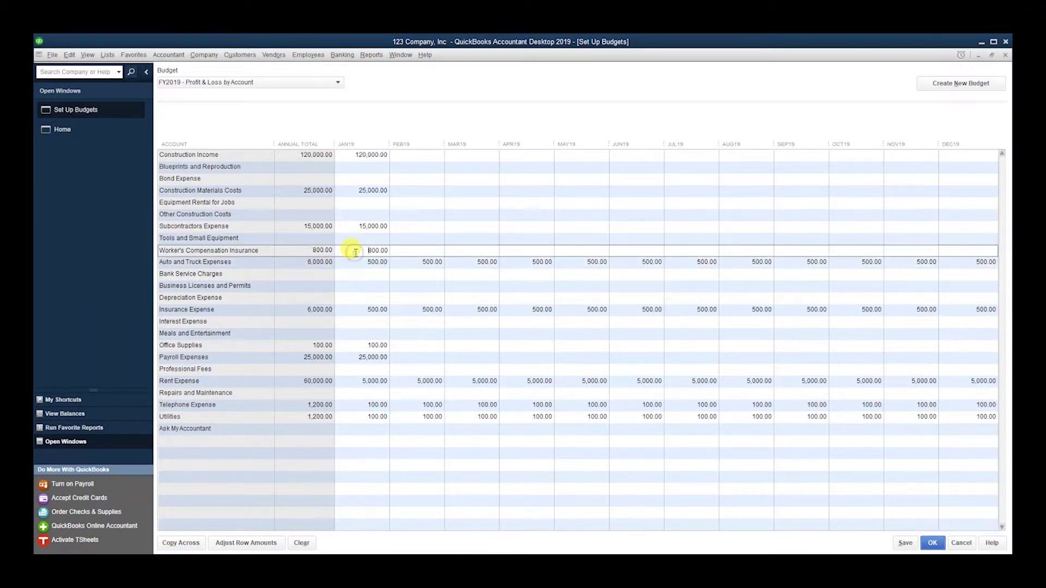
pyautogui.click(189, 543)
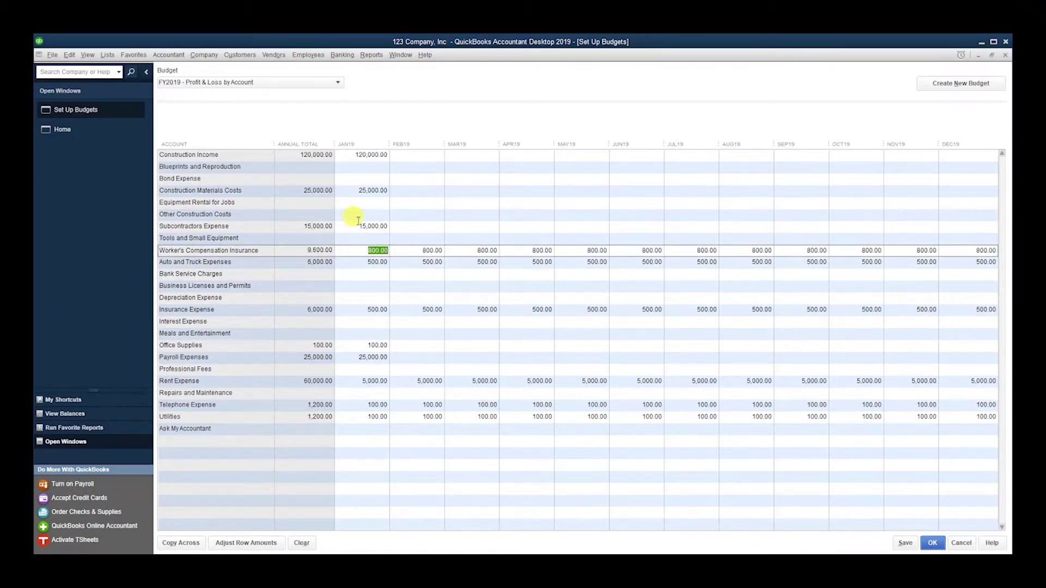
pyautogui.click(351, 224)
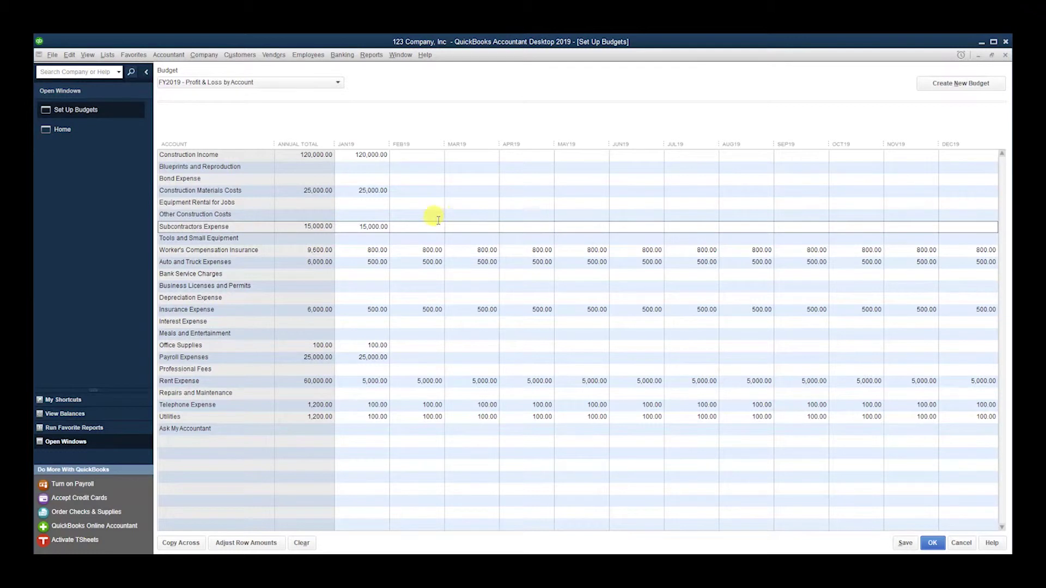
# Enter 10,000 as the Subcontractors Expense amount for MAR19.
pyautogui.click(518, 225)
pyautogui.click(467, 223)
pyautogui.write('10,')
pyautogui.write('0000')
pyautogui.press('Up')
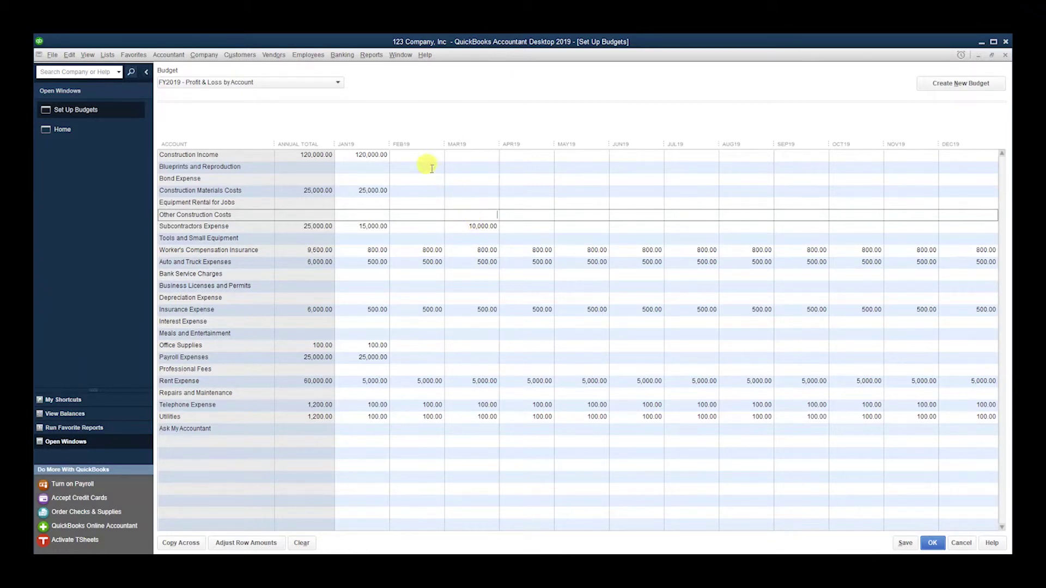
# Copy Construction Income, Construction Materials and Subcontractors amounts across all months, then save the budget.
pyautogui.click(383, 154)
pyautogui.click(180, 542)
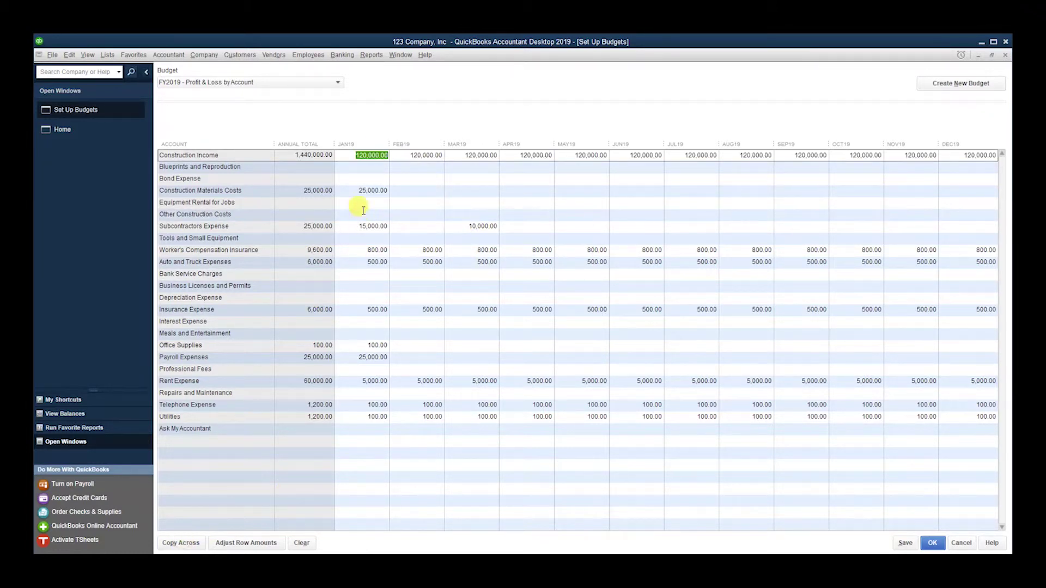
pyautogui.click(361, 190)
pyautogui.click(181, 542)
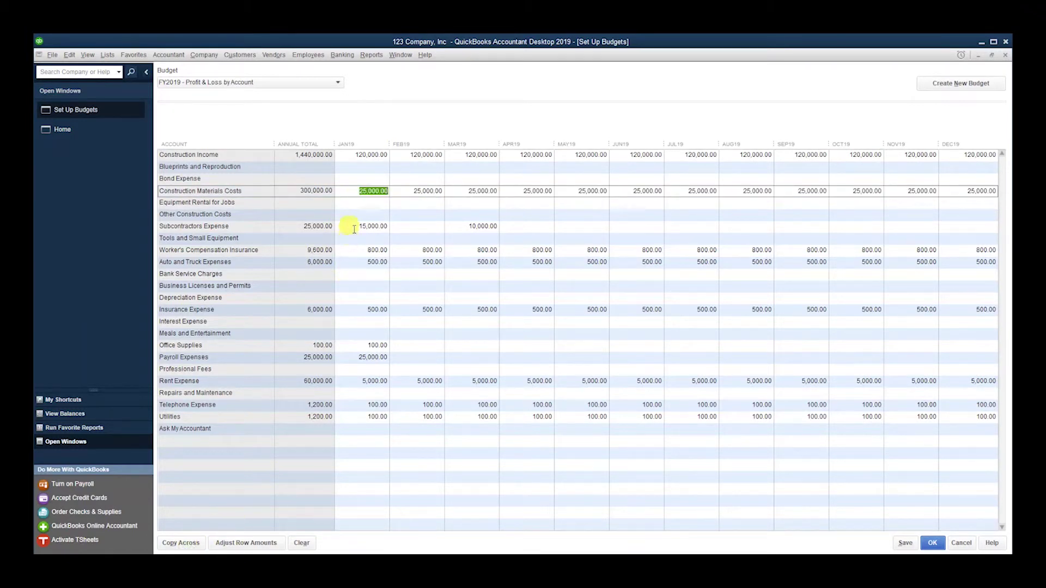
pyautogui.click(352, 226)
pyautogui.click(181, 542)
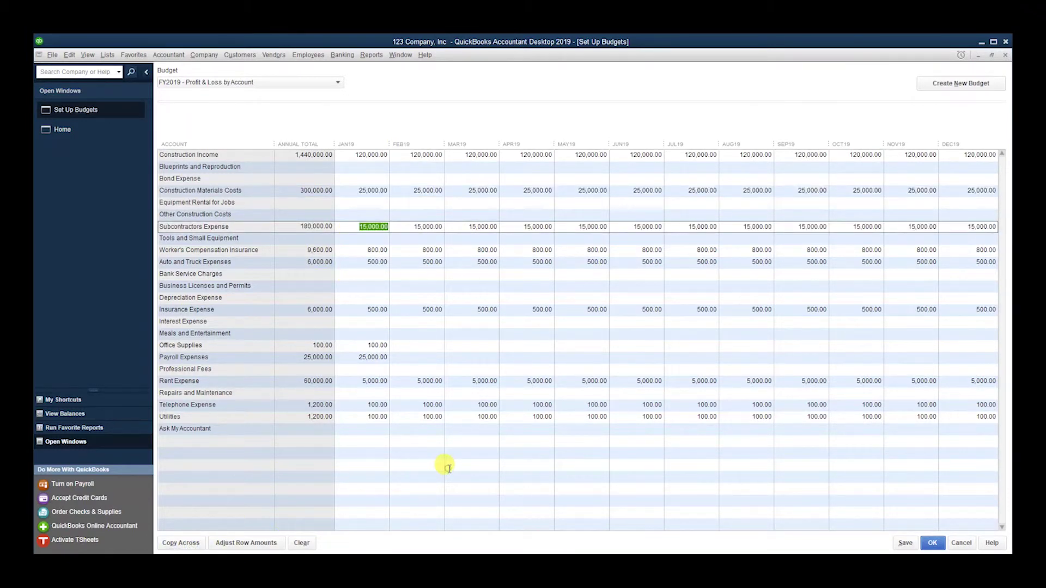
pyautogui.click(933, 544)
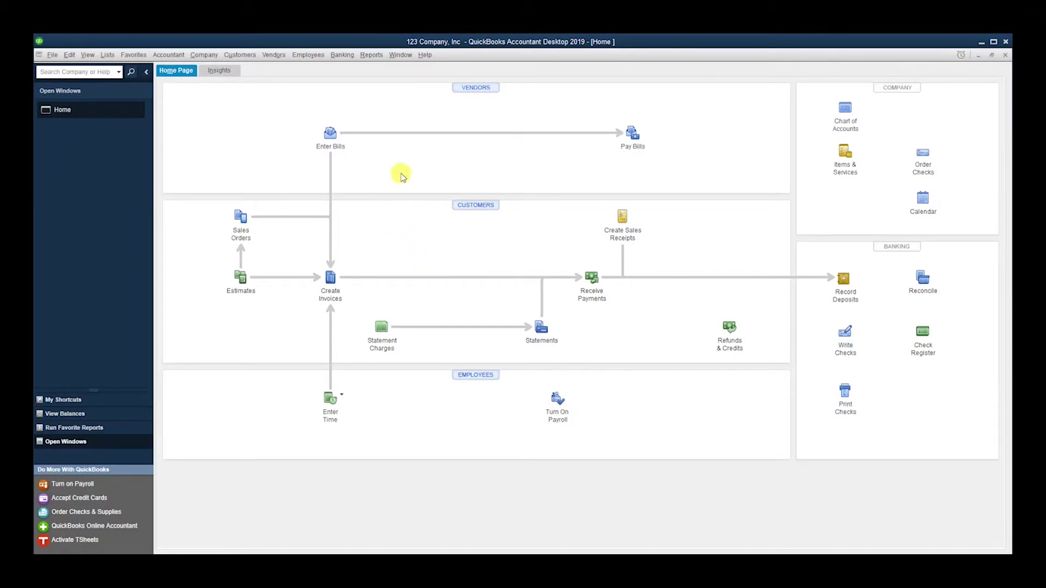
pyautogui.click(204, 55)
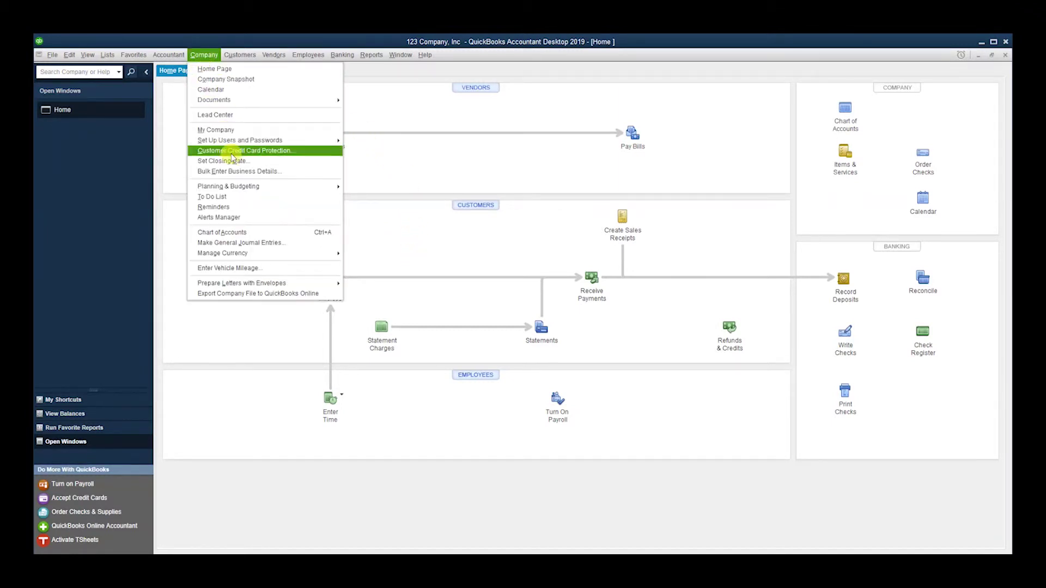
pyautogui.moveTo(256, 187)
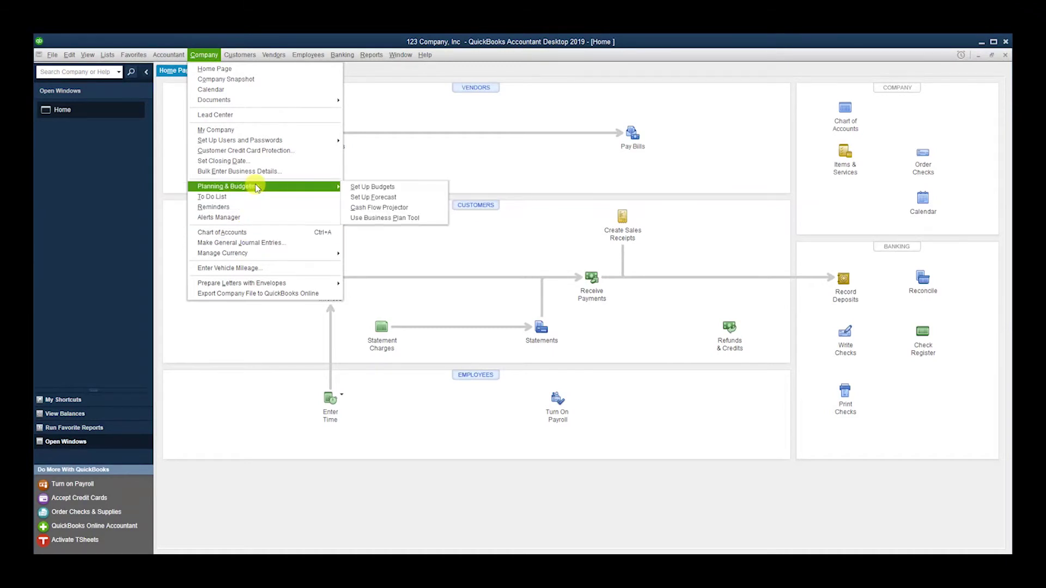
pyautogui.click(349, 190)
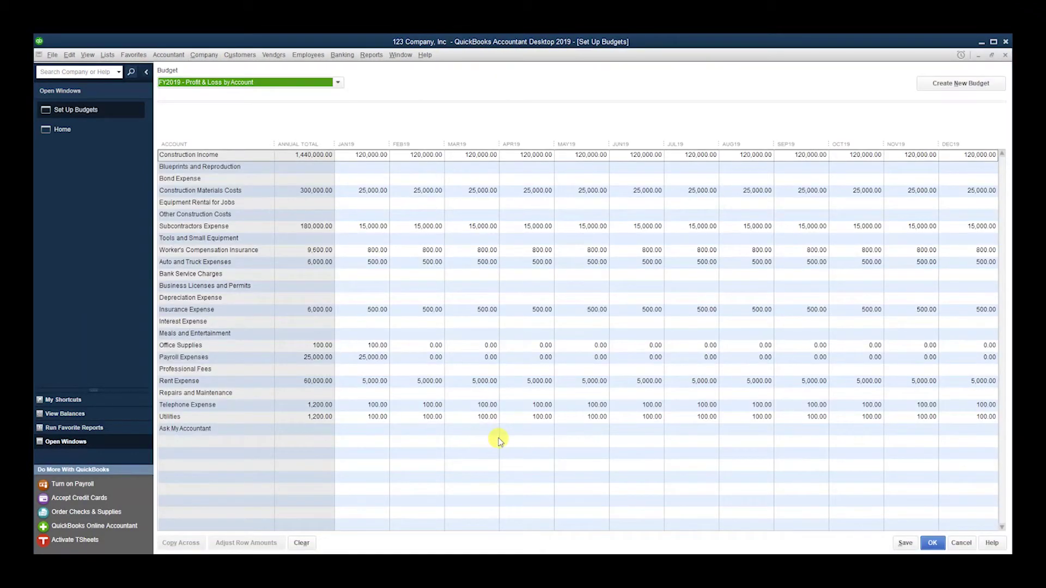
pyautogui.click(499, 441)
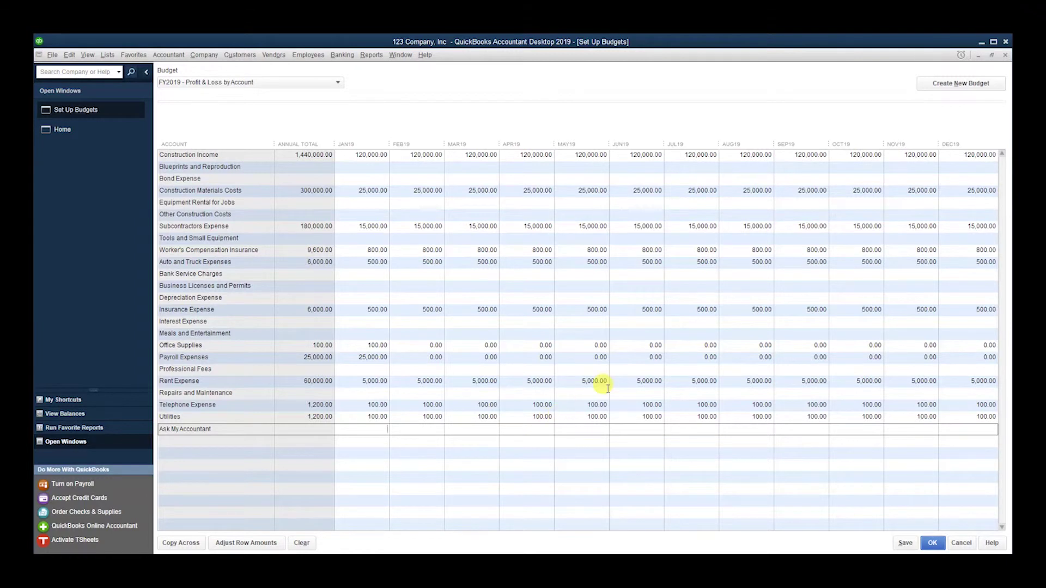
pyautogui.click(907, 543)
pyautogui.click(931, 542)
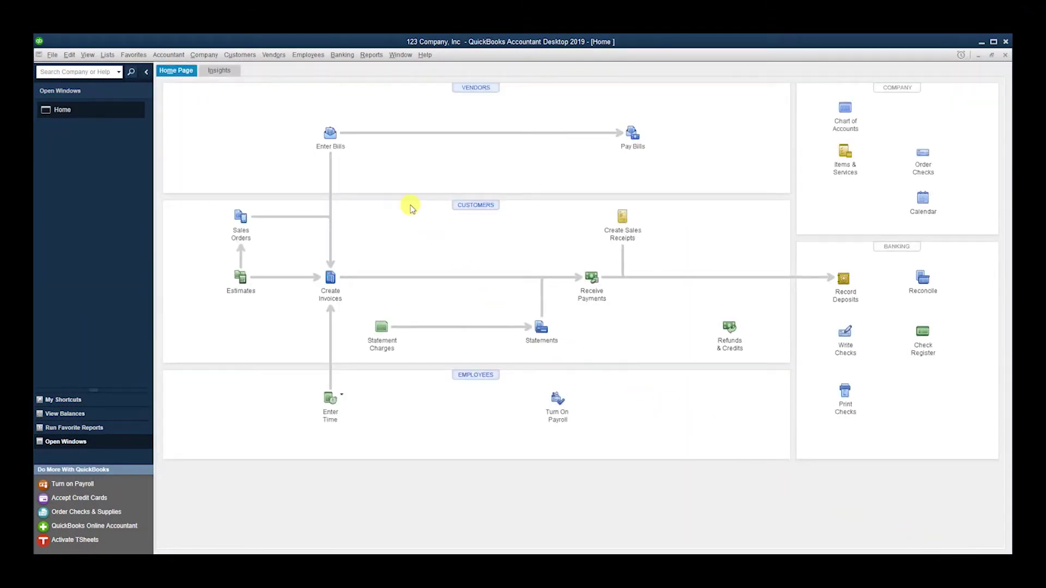
# Generate the Budget Overview report for FY2019 - Profit & Loss by Account, laid out Account by Month.
pyautogui.click(371, 55)
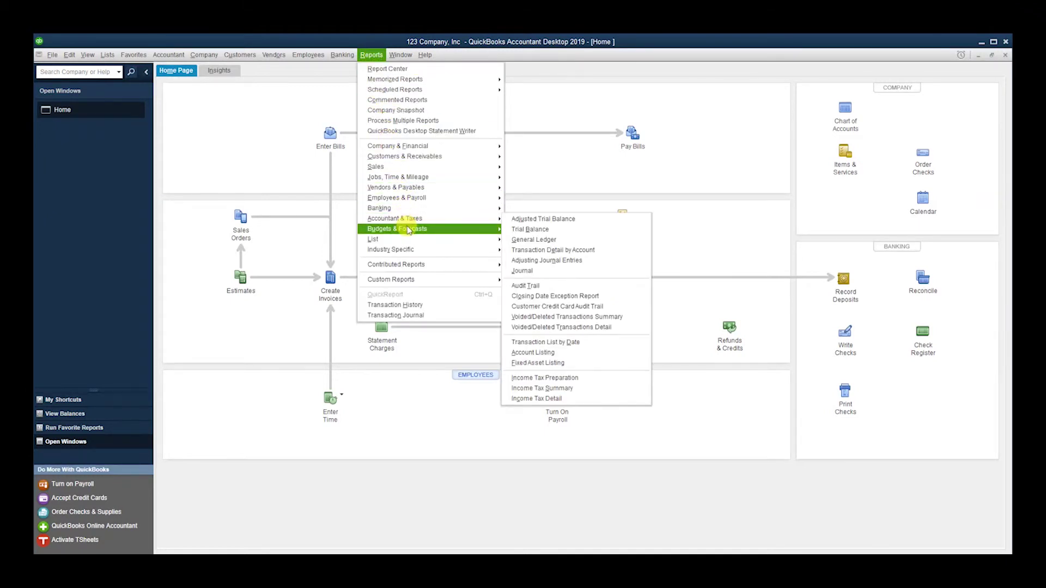
pyautogui.moveTo(493, 229)
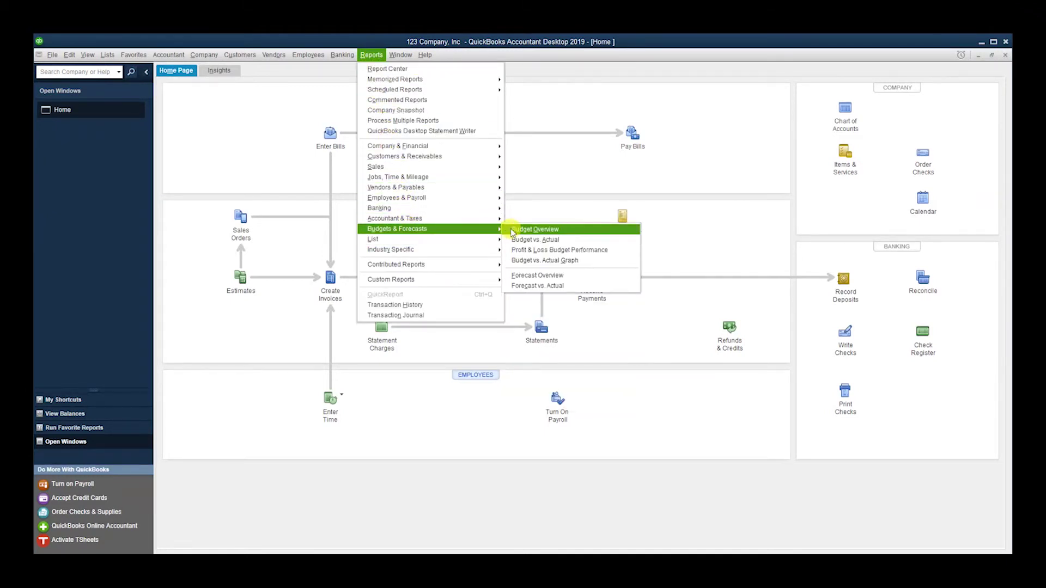
pyautogui.click(512, 231)
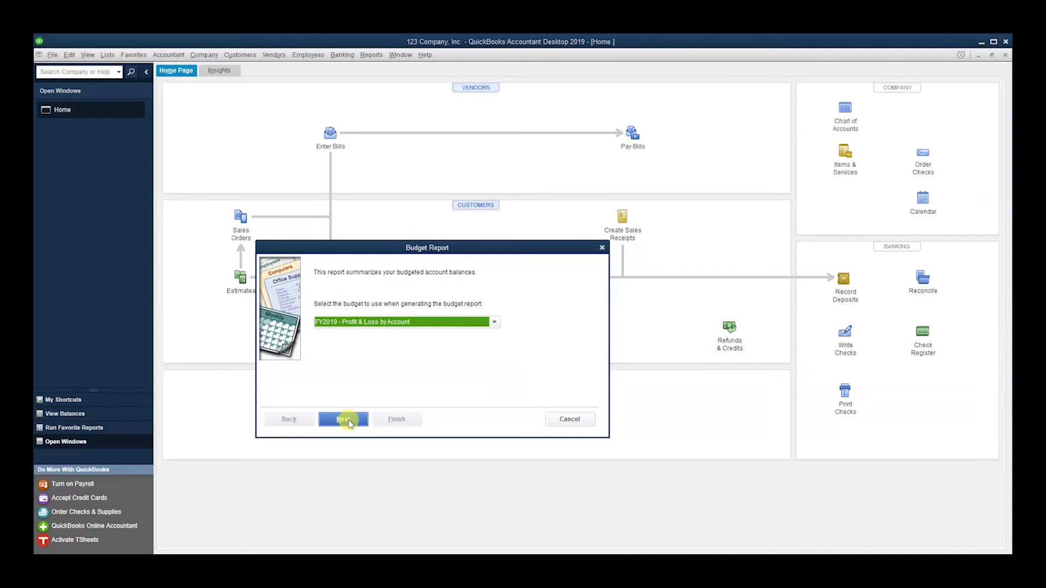
pyautogui.click(348, 423)
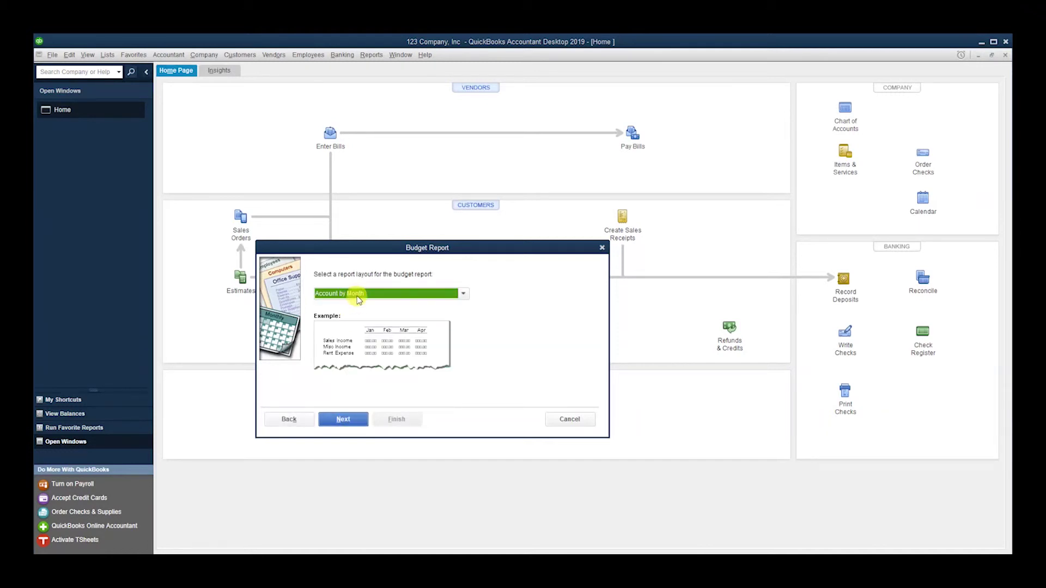
pyautogui.click(354, 420)
pyautogui.click(396, 419)
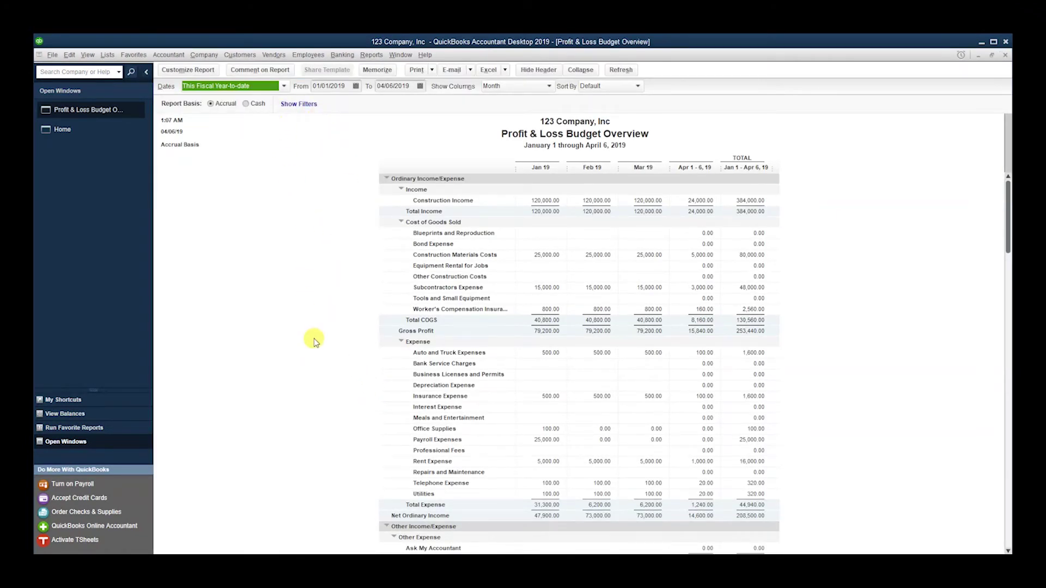
# Change the report's To date to 01/31/2019 and refresh it.
pyautogui.click(315, 344)
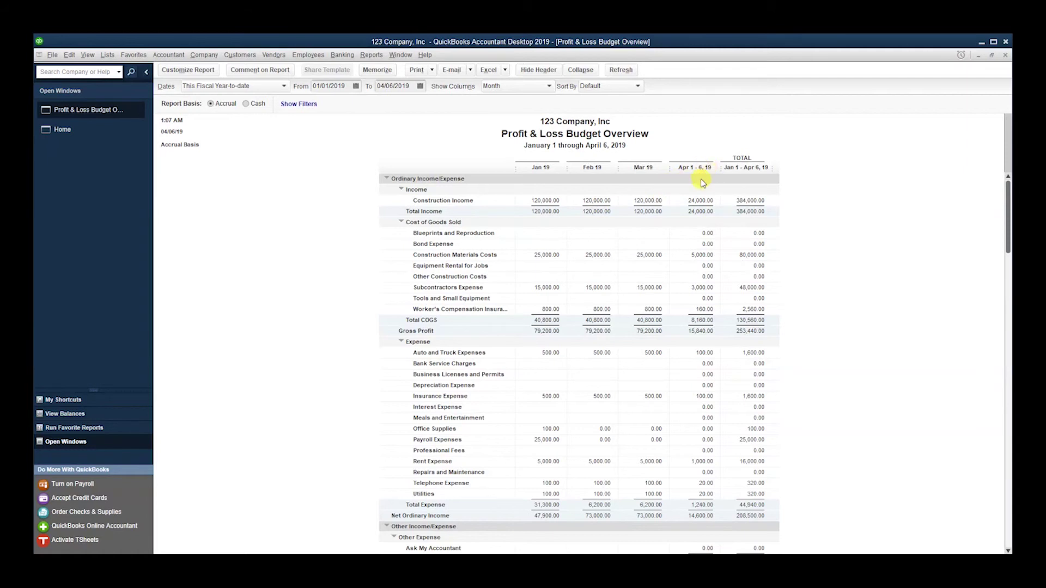
pyautogui.doubleClick(409, 88)
pyautogui.write('01/')
pyautogui.write('31/2019')
pyautogui.click(303, 223)
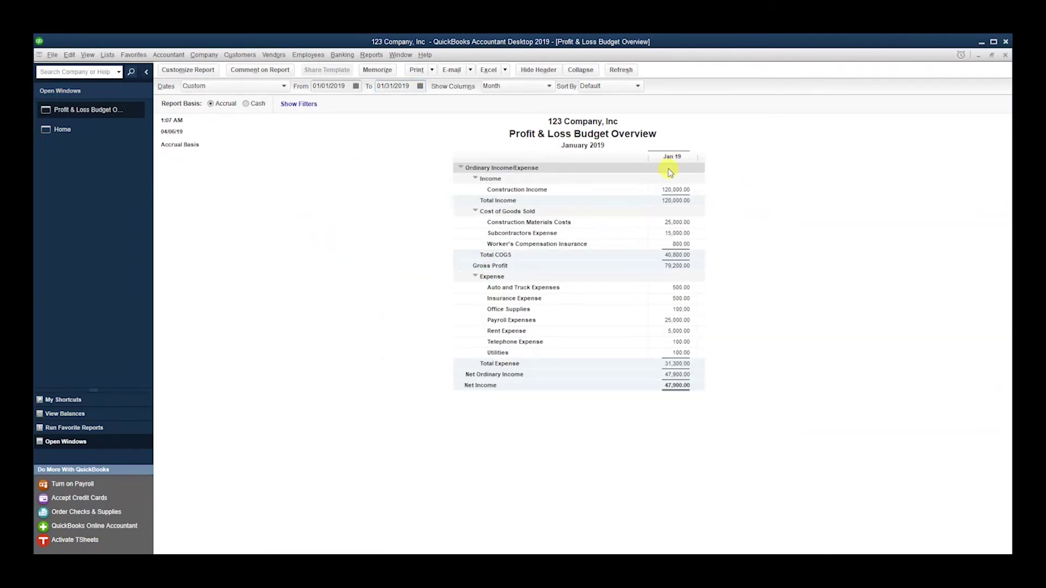